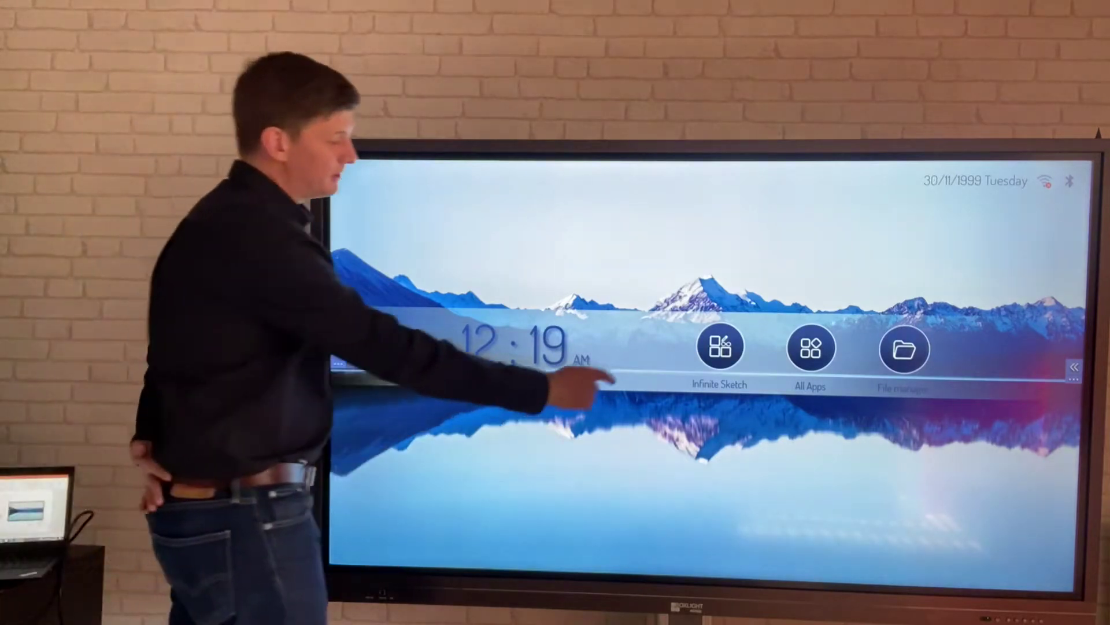
Step: Launch Infinite Sketch and handwrite 'hello' in red with the freehand pen
left_click(720, 345)
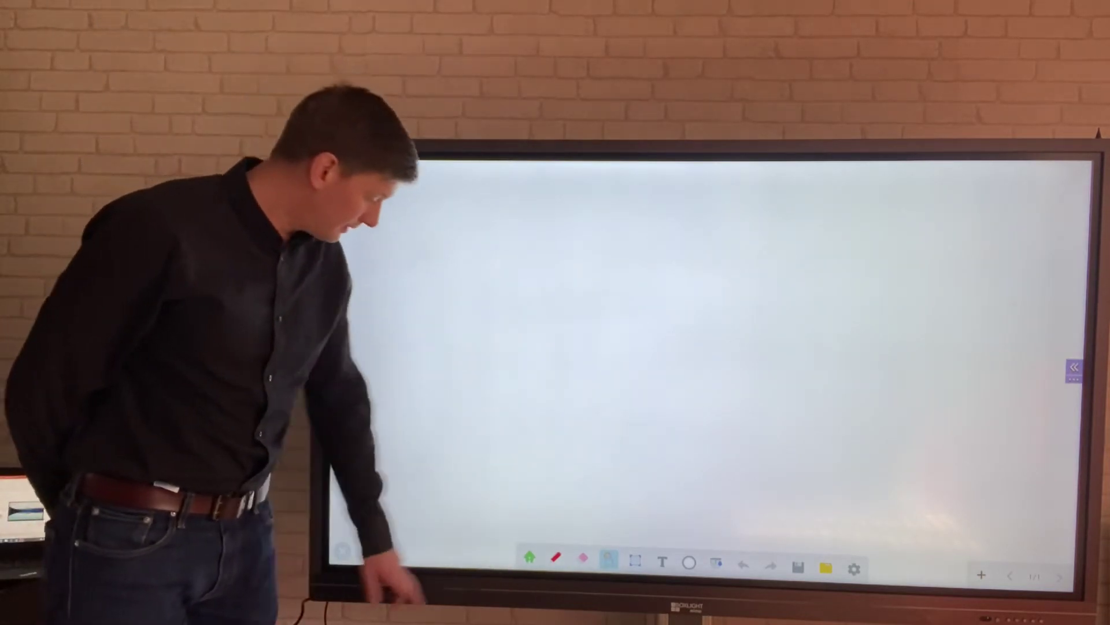
left_click(555, 556)
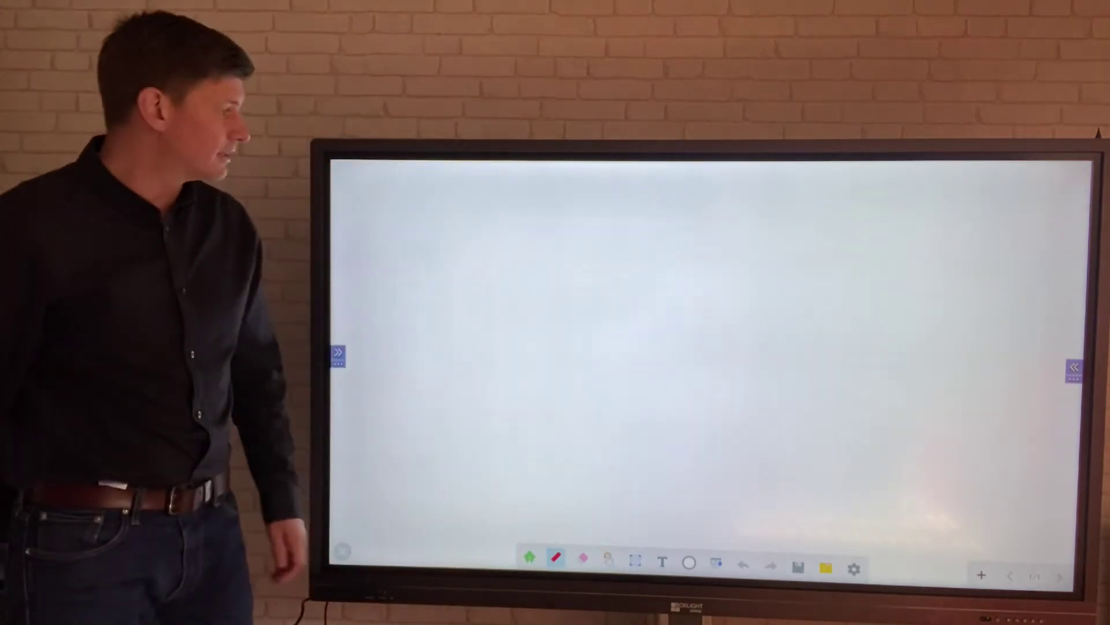
mouse_move(499, 181)
left_mouse_down()
mouse_move(590, 277)
mouse_move(651, 303)
mouse_move(664, 282)
left_mouse_up()
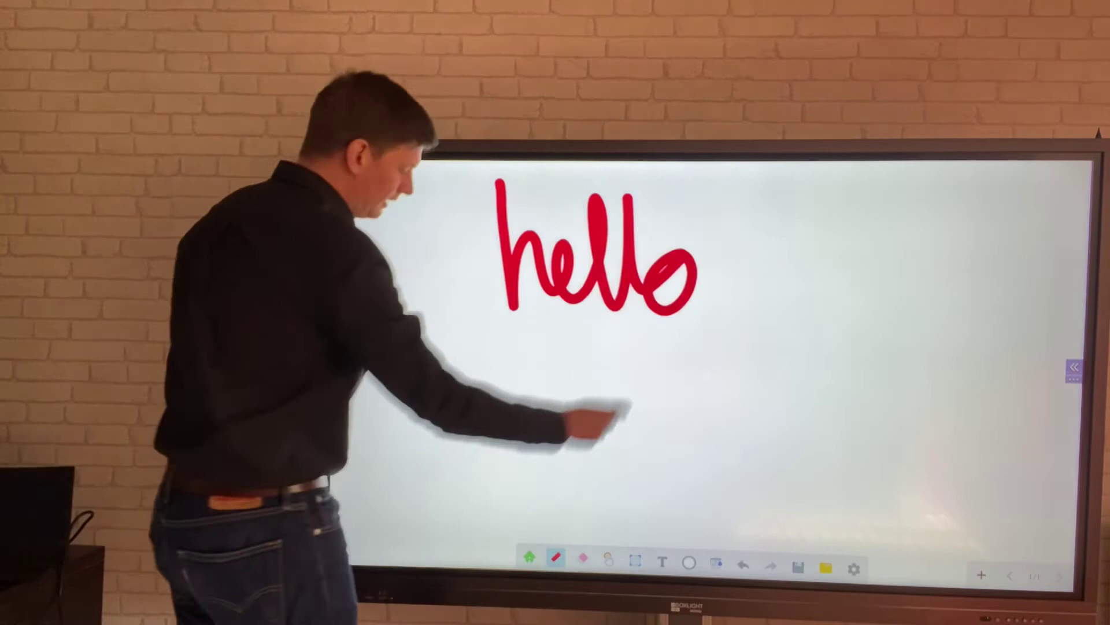
Step: Thicken the pen stroke using the size slider in the pen options
left_click(555, 556)
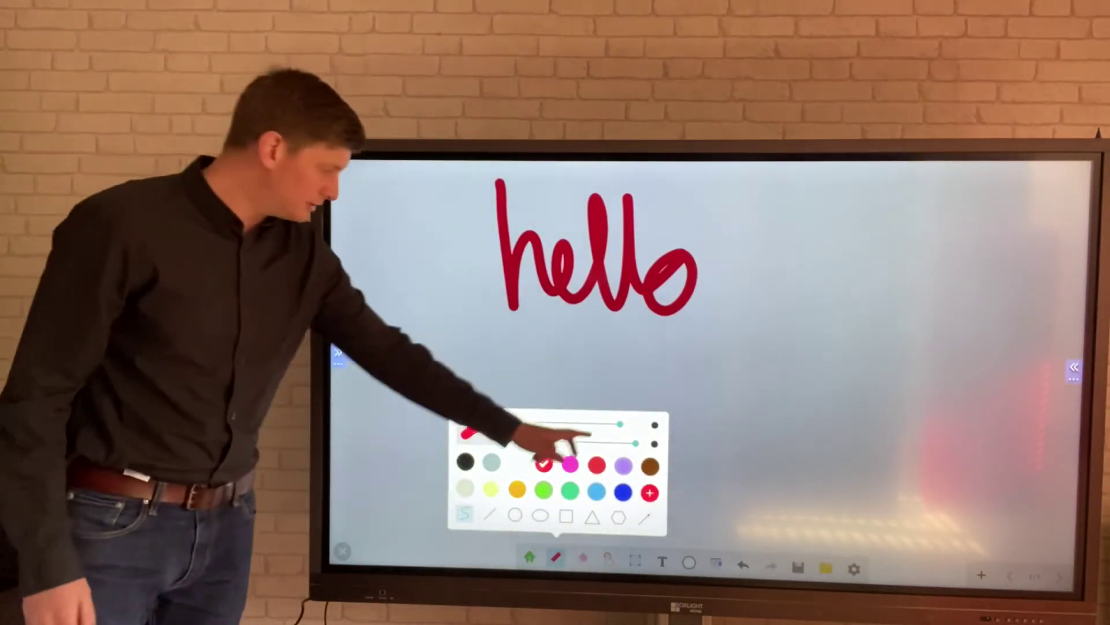
left_click_drag(533, 425, 495, 425)
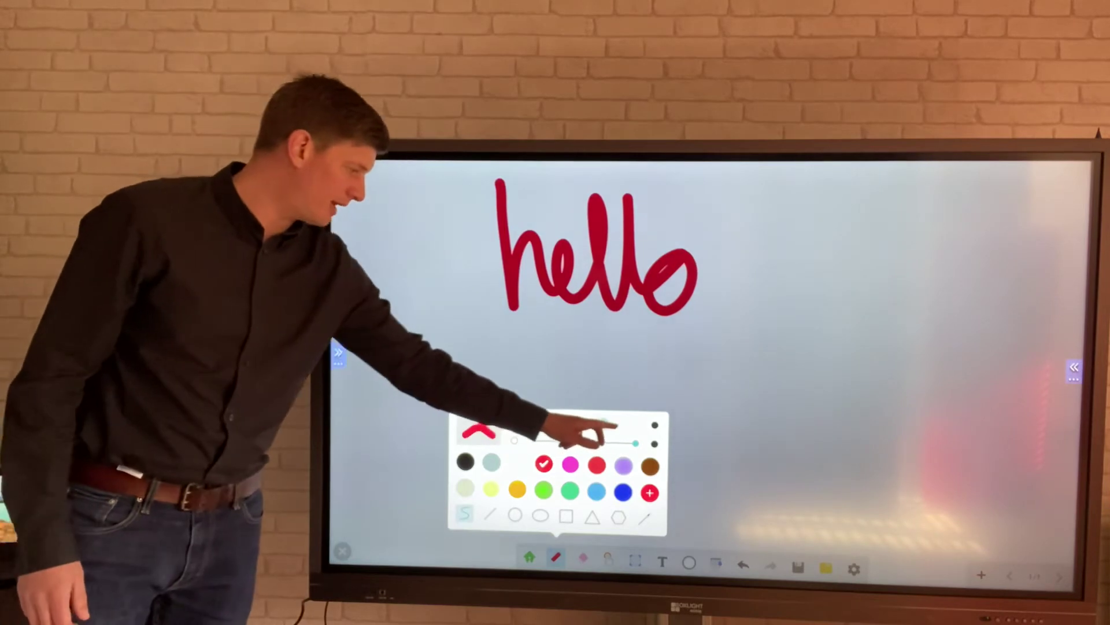
left_click_drag(606, 425, 619, 424)
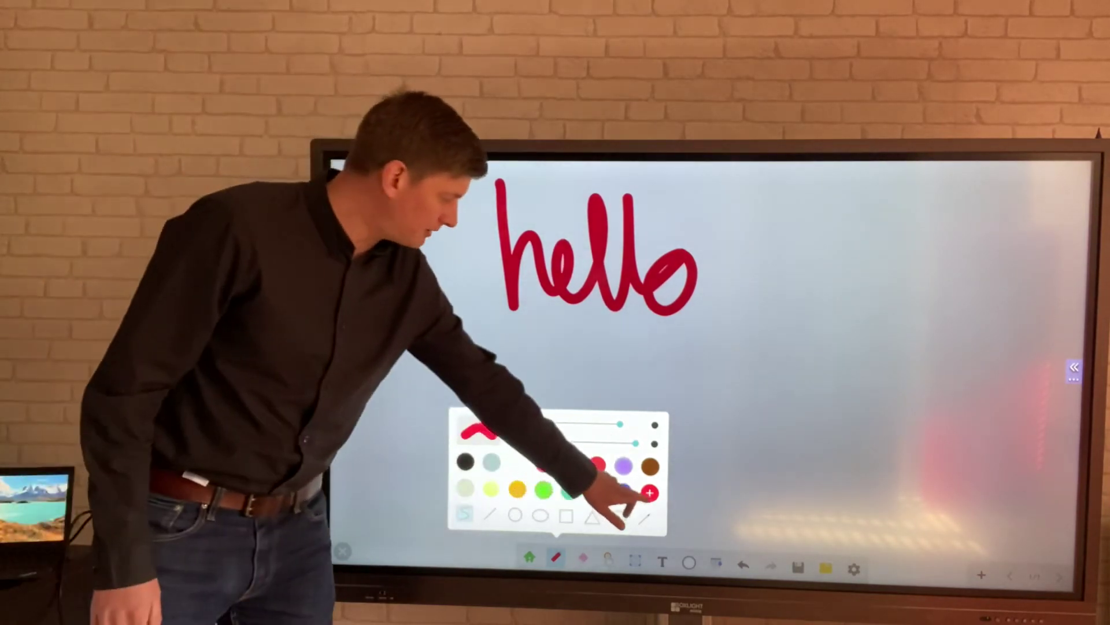
Step: Preview the custom colour chooser from the + swatch, then dismiss it
left_click(648, 492)
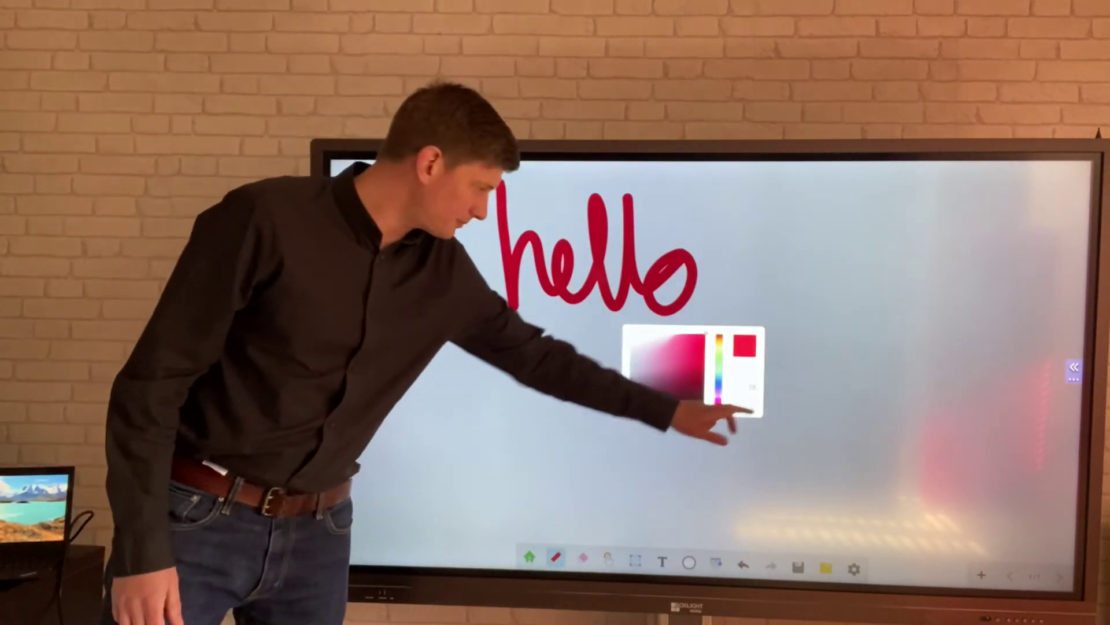
left_click(737, 408)
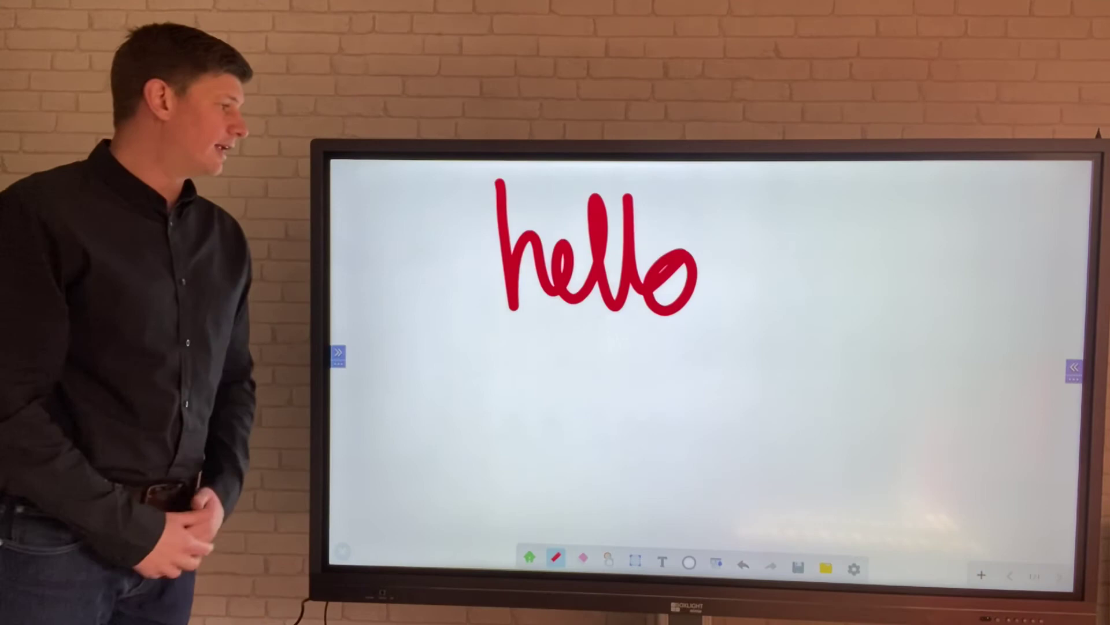